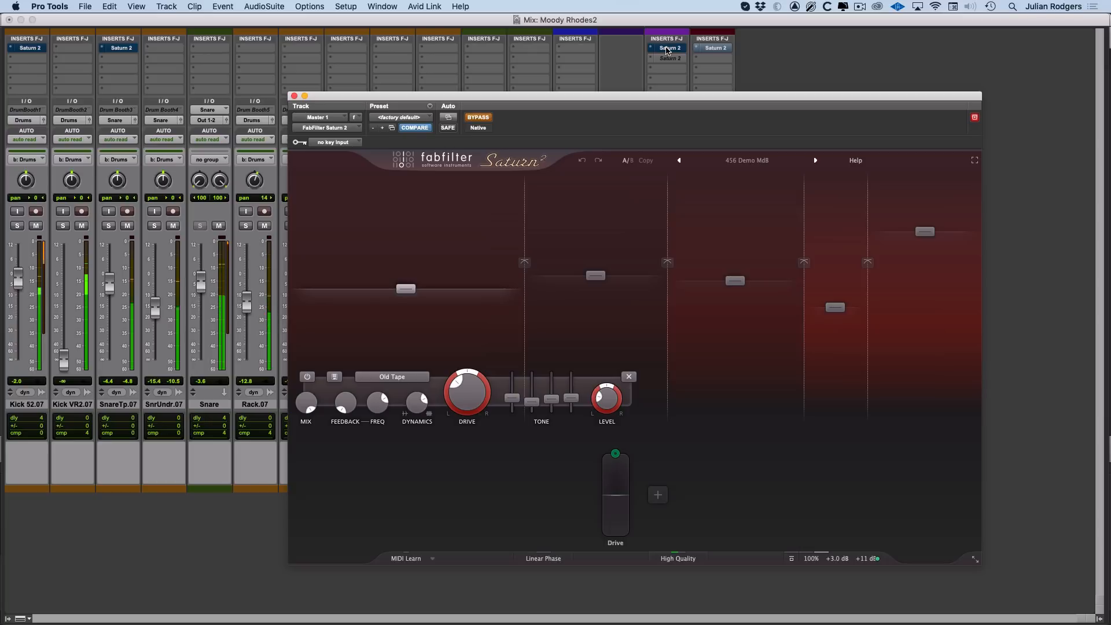
Step: Compare the playing mix with all Saturn 2 inserts active and bypassed, leave them active, and stop playback
{"action": "left_click", "coordinate": [666, 51], "text": "alt+super"}
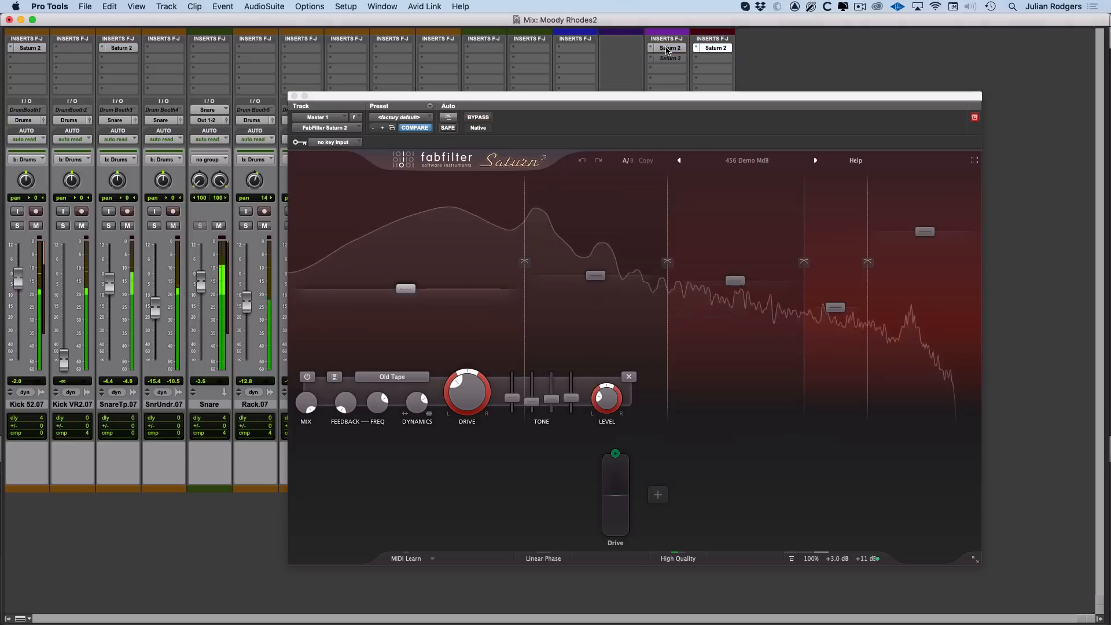
{"action": "left_click", "coordinate": [667, 48], "text": "alt+super"}
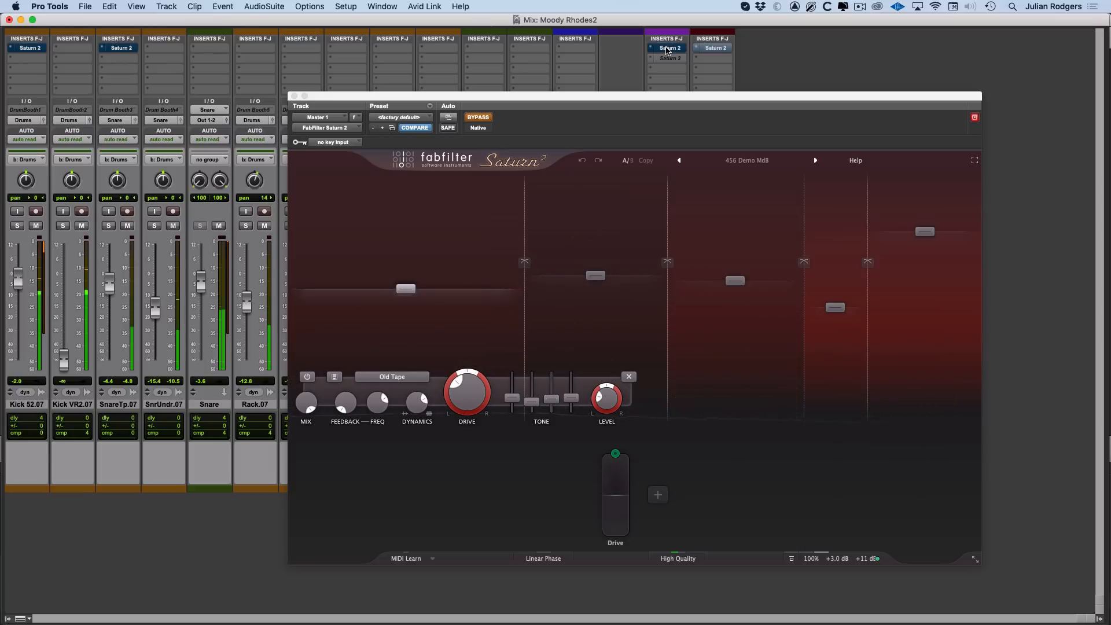
{"action": "left_click", "coordinate": [667, 48], "text": "alt+super"}
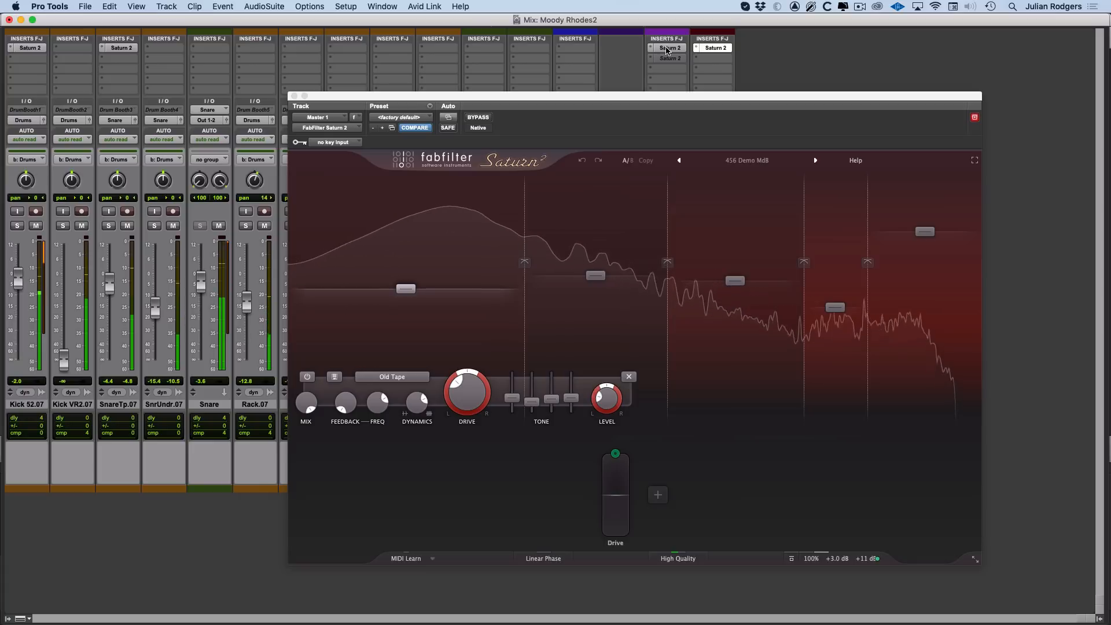
{"action": "key", "text": "space"}
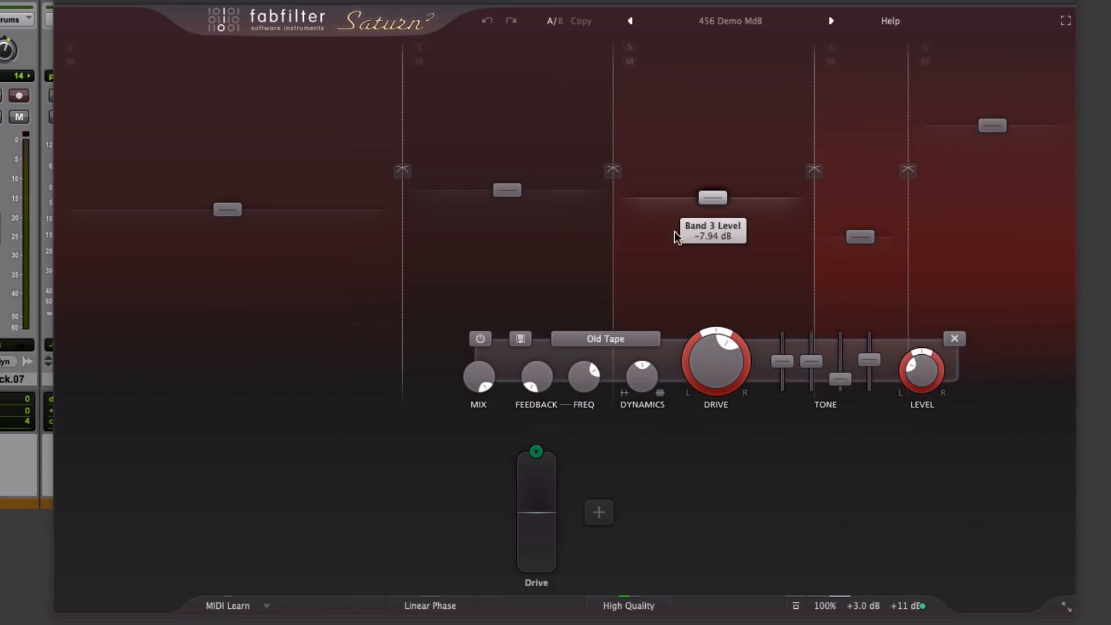
Step: Browse the Tube, Amp, Saturation and Transformer styles available for Band 3 without changing its Old Tape style
{"action": "left_click", "coordinate": [599, 342]}
{"action": "mouse_move", "coordinate": [610, 360]}
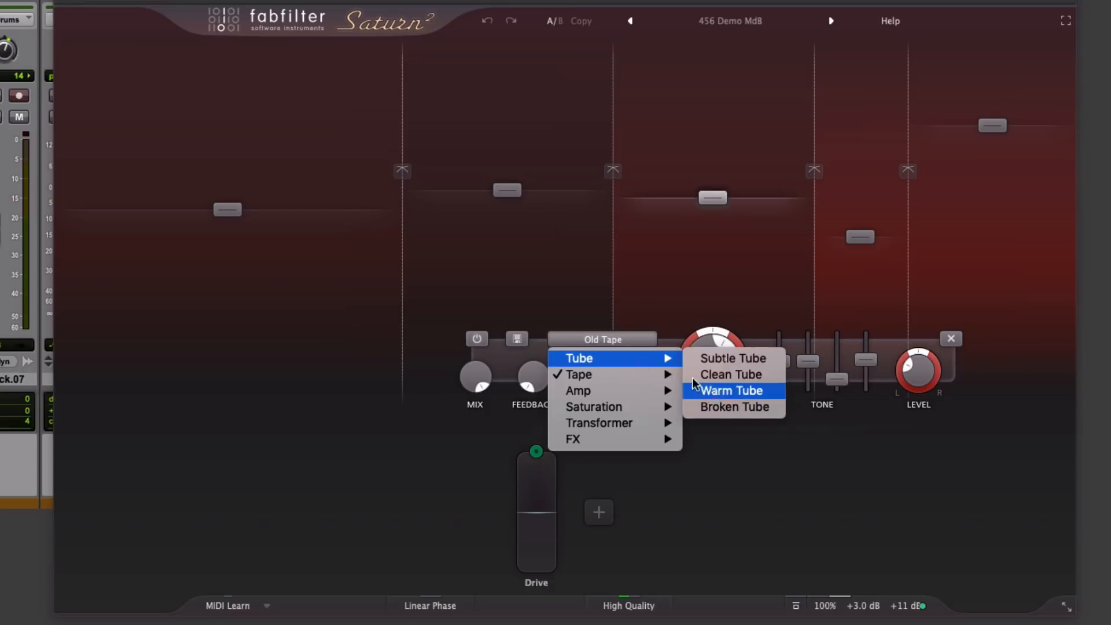
{"action": "mouse_move", "coordinate": [674, 397]}
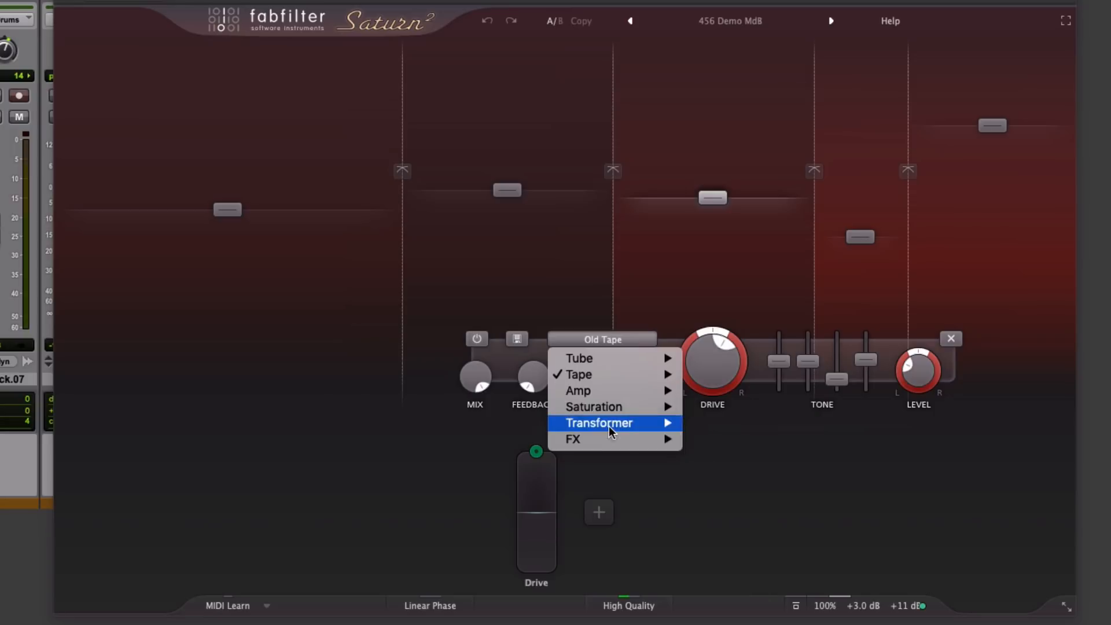
{"action": "mouse_move", "coordinate": [619, 408]}
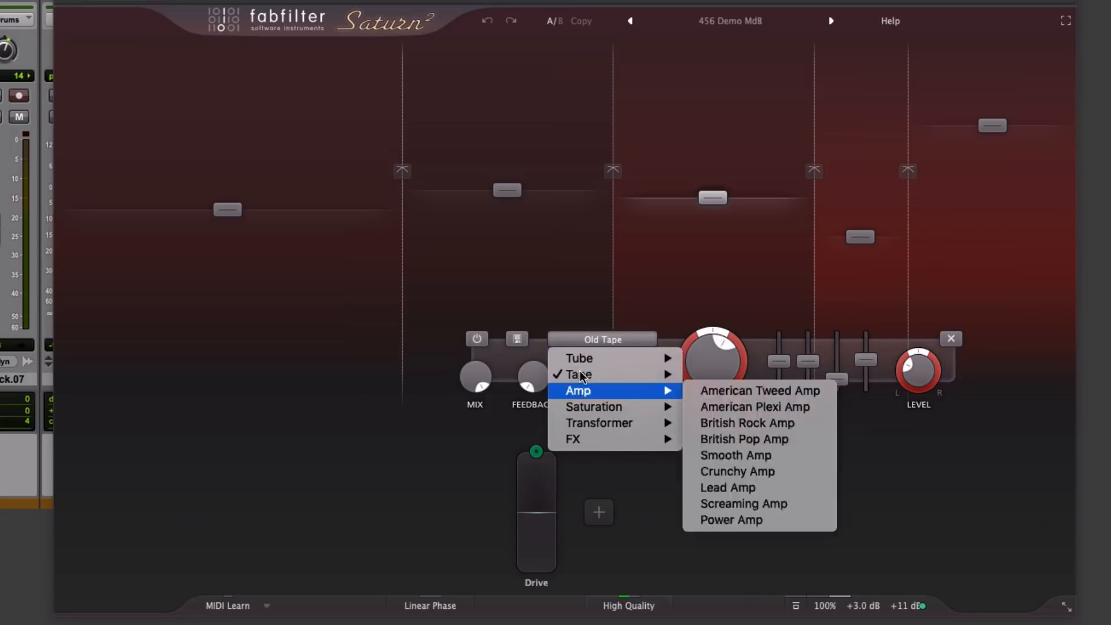
{"action": "left_click", "coordinate": [364, 411]}
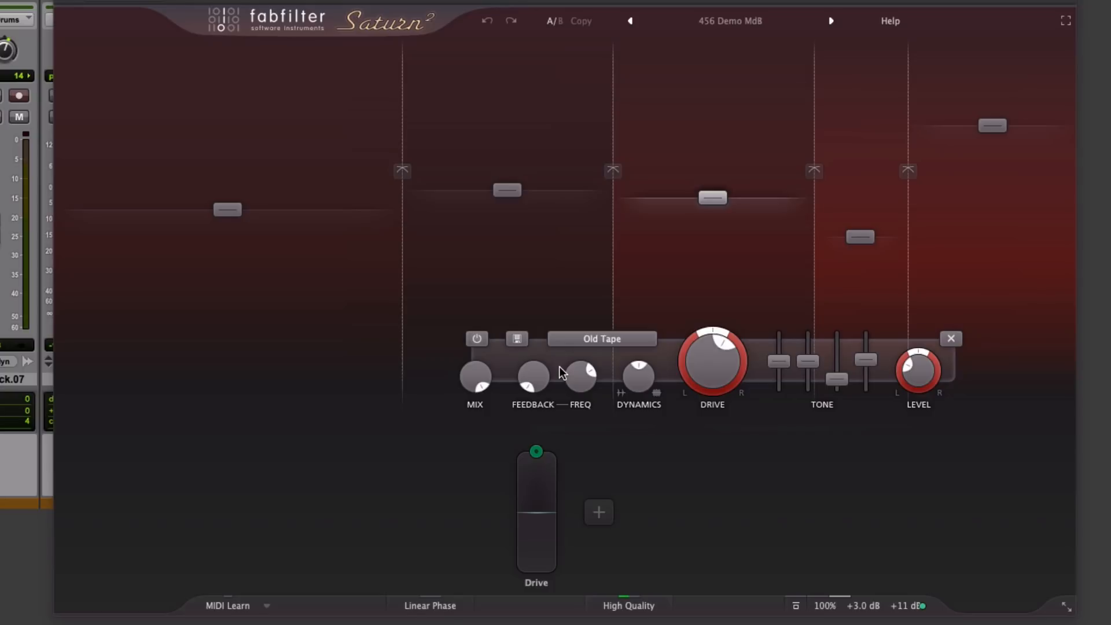
Step: Play the mix while moving the Drive slider slightly, and examine its Input Gain and Output Gain modulation slots
{"action": "key", "text": "space"}
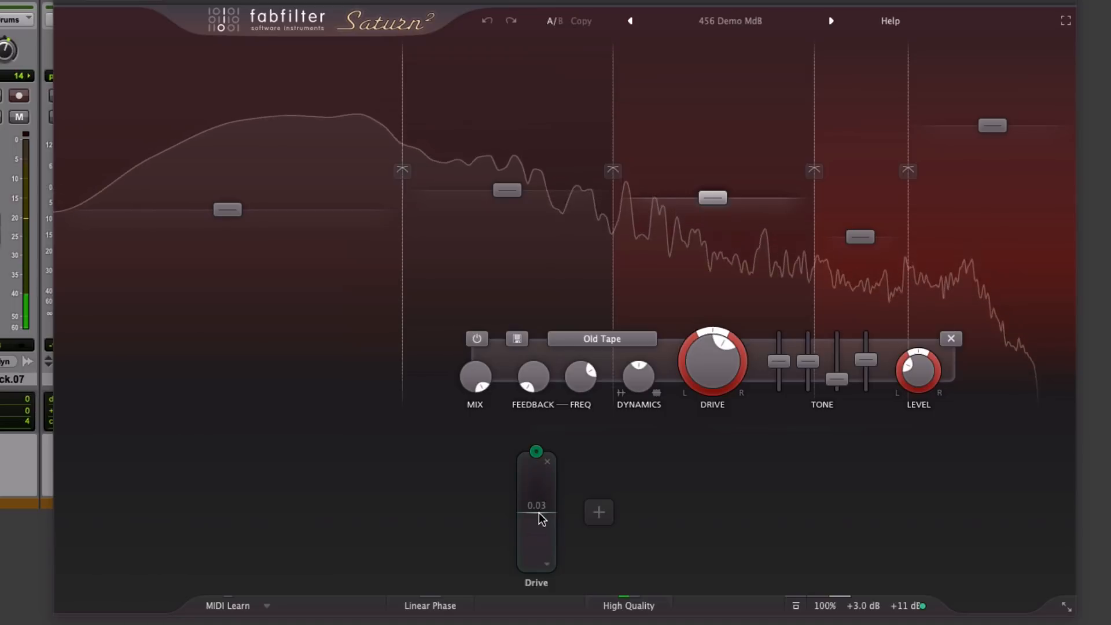
{"action": "mouse_move", "coordinate": [538, 513]}
{"action": "left_mouse_down"}
{"action": "mouse_move", "coordinate": [538, 482]}
{"action": "mouse_move", "coordinate": [546, 543]}
{"action": "mouse_move", "coordinate": [546, 519]}
{"action": "left_mouse_up"}
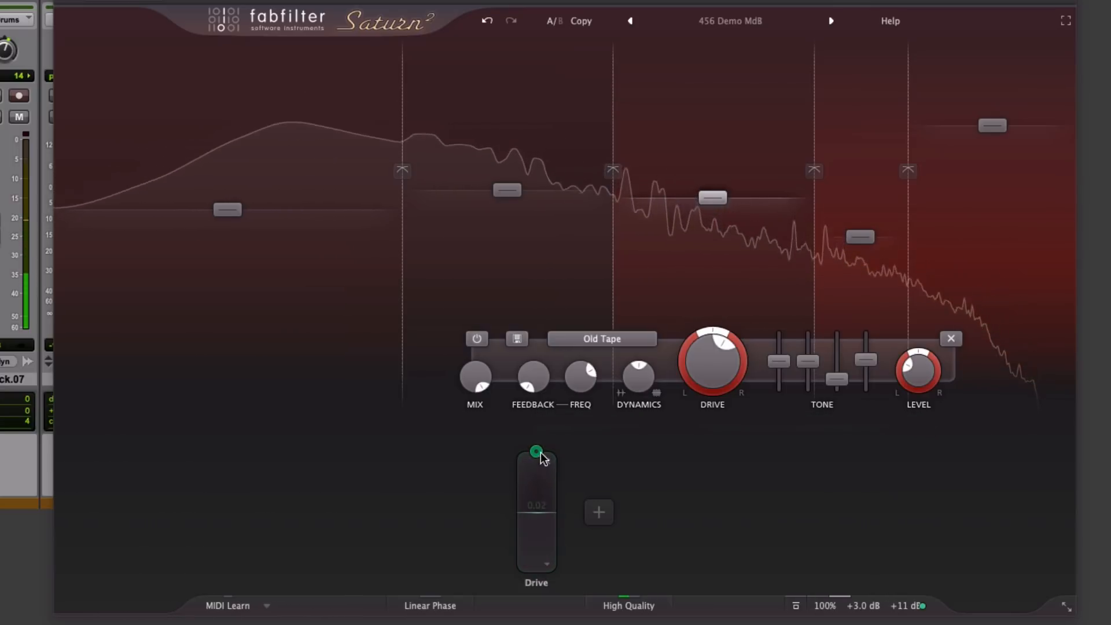
{"action": "left_click", "coordinate": [536, 452]}
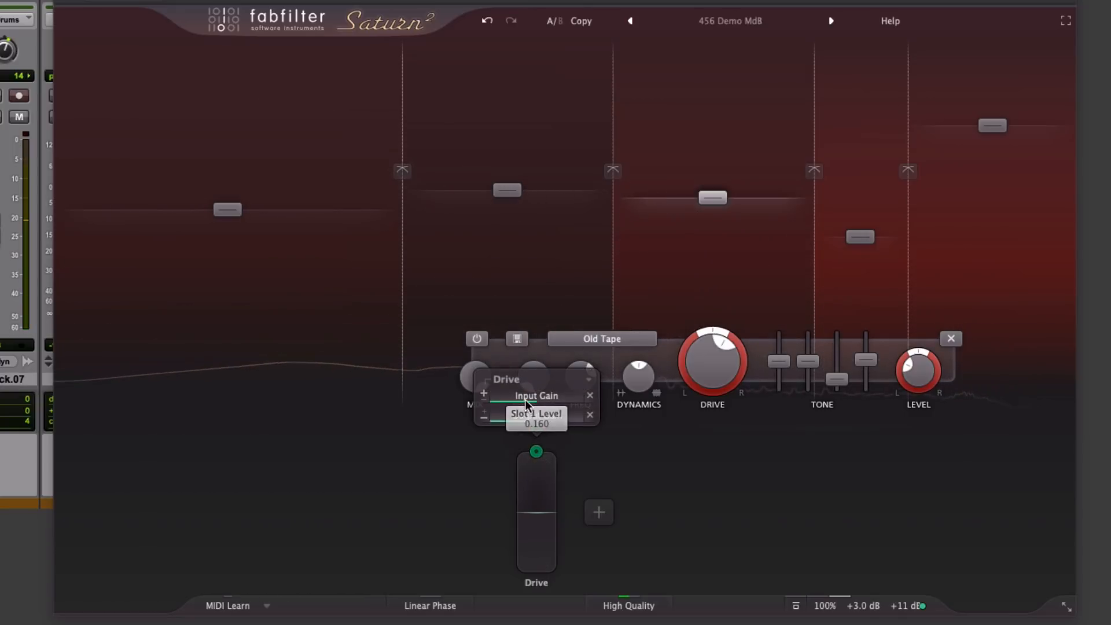
{"action": "mouse_move", "coordinate": [535, 412]}
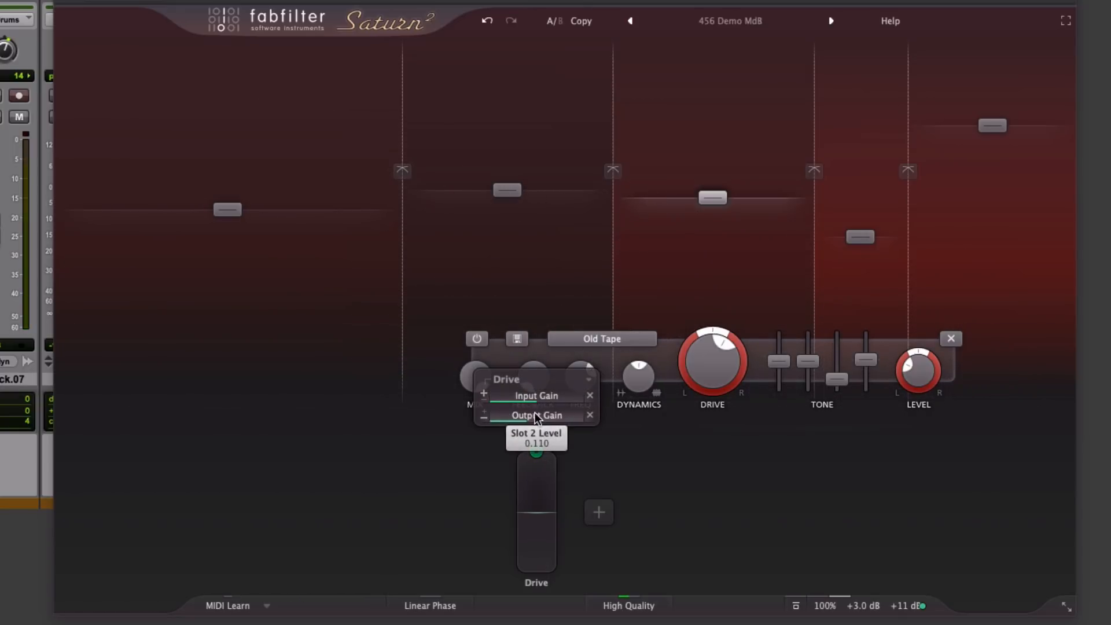
{"action": "mouse_move", "coordinate": [868, 608]}
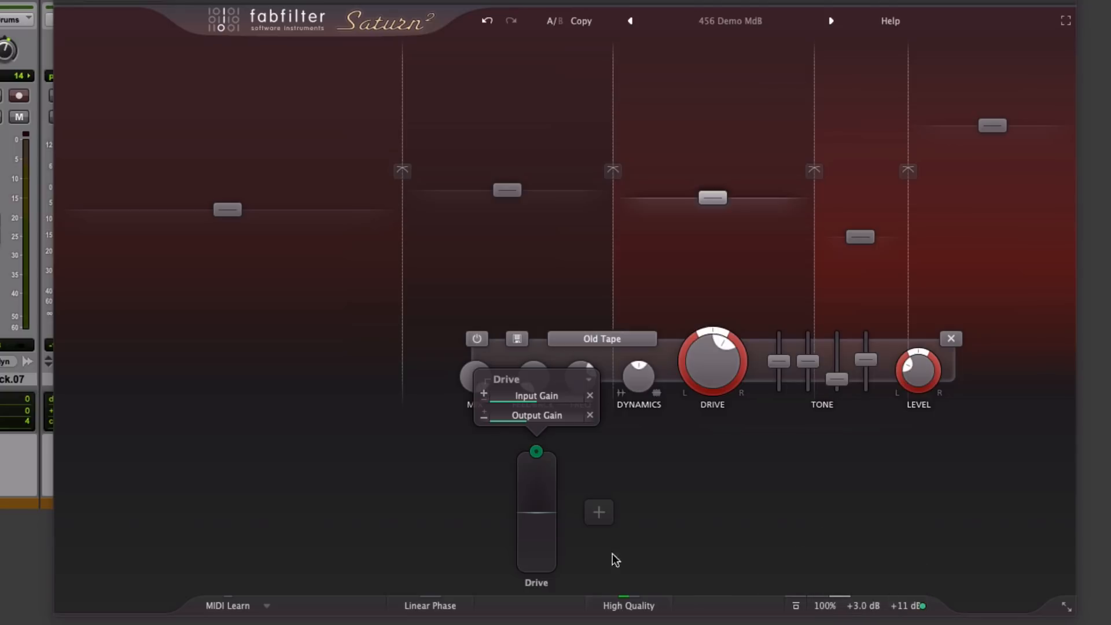
{"action": "mouse_move", "coordinate": [537, 511]}
{"action": "left_mouse_down"}
{"action": "mouse_move", "coordinate": [540, 466]}
{"action": "mouse_move", "coordinate": [538, 542]}
{"action": "mouse_move", "coordinate": [540, 515]}
{"action": "left_mouse_up"}
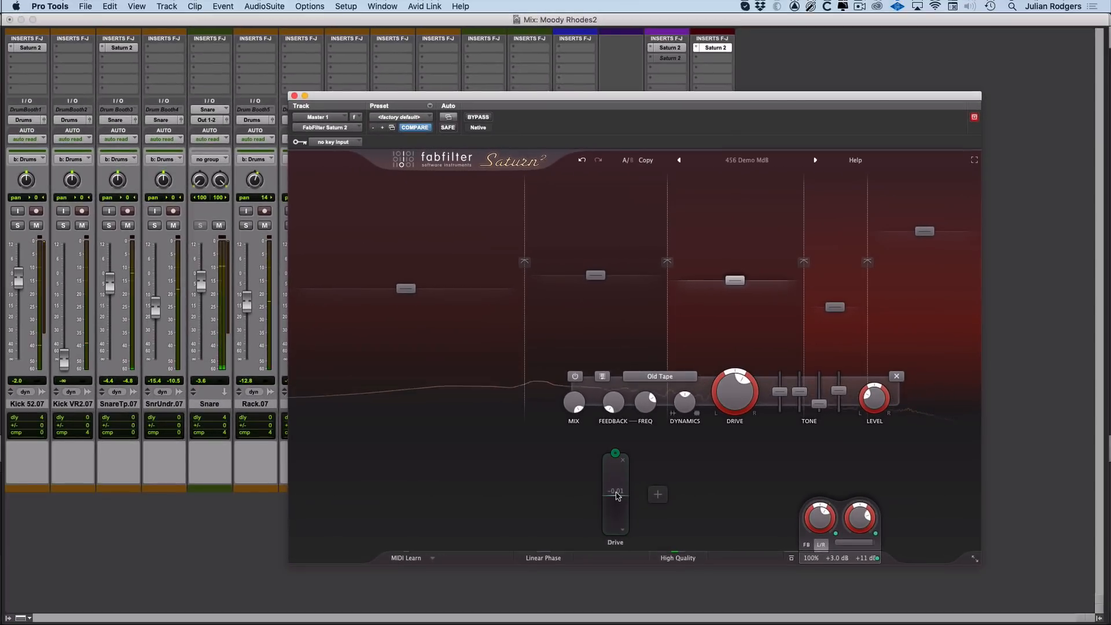
Step: View the modulation source types that can be added without adding one, and close the Master 1 plug-in window
{"action": "left_click", "coordinate": [658, 495]}
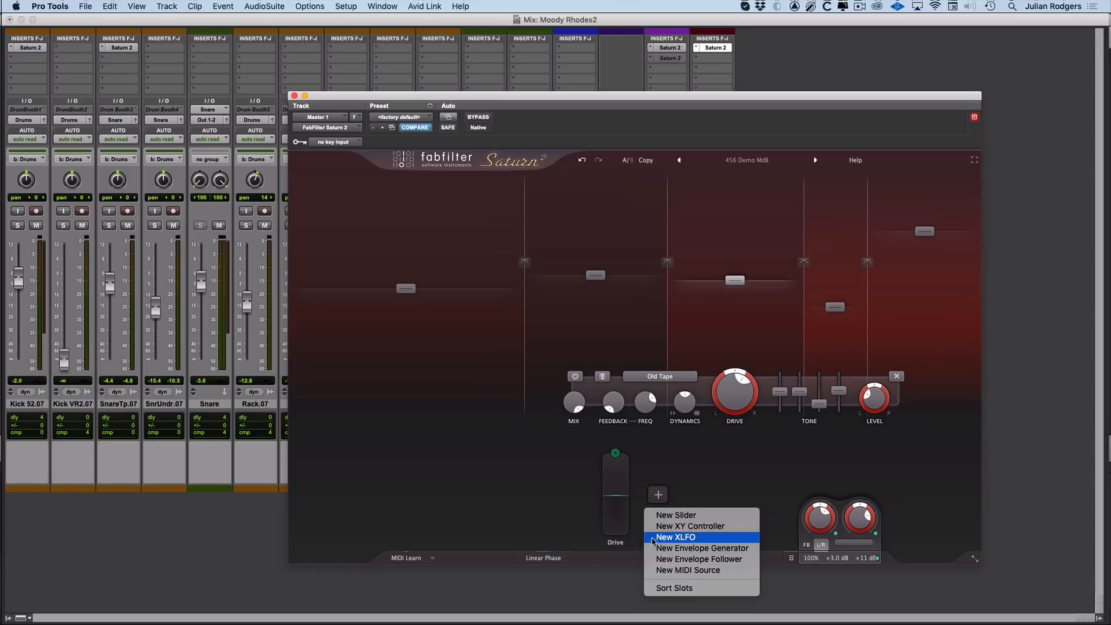
{"action": "left_click", "coordinate": [697, 490]}
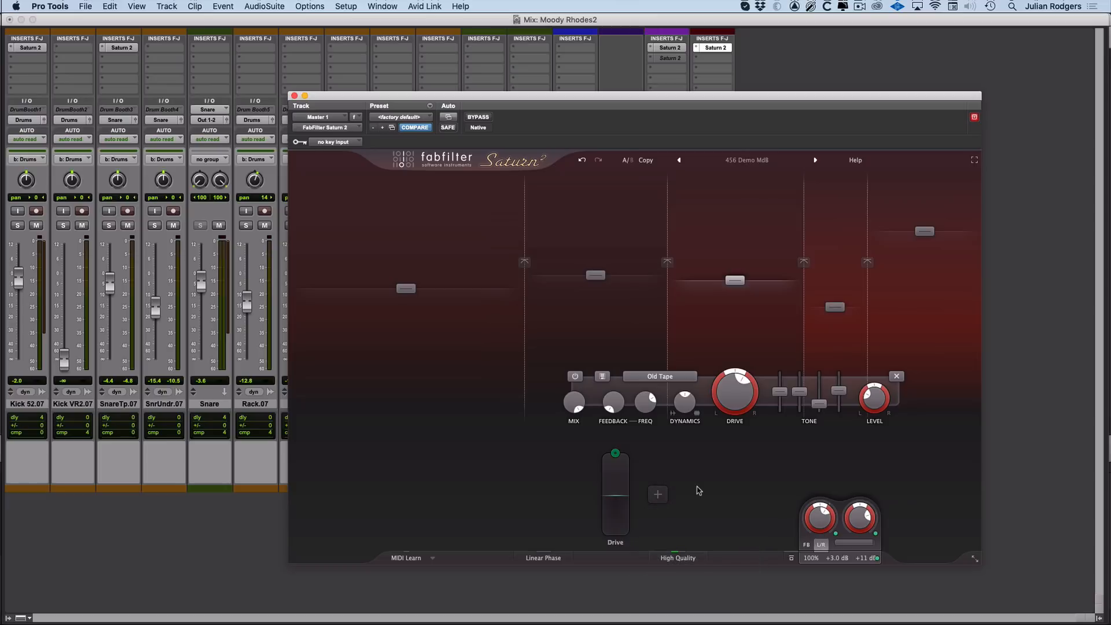
{"action": "left_click", "coordinate": [295, 95]}
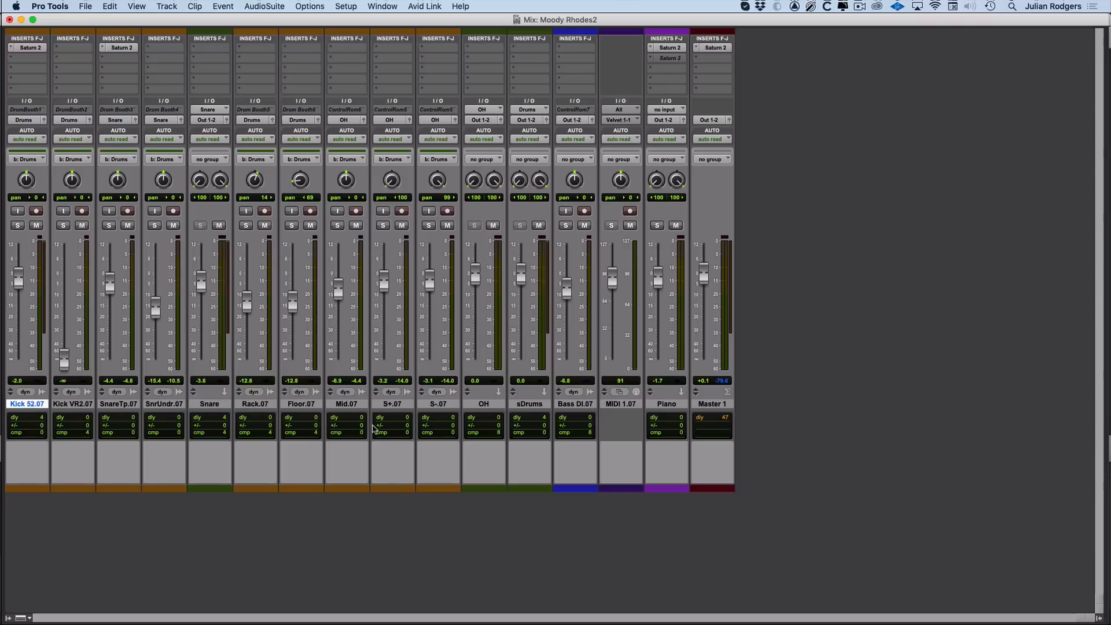
Step: Solo all drum tracks from Kick 52.07 through sDrums and start playback
{"action": "left_click", "coordinate": [533, 404], "text": "shift"}
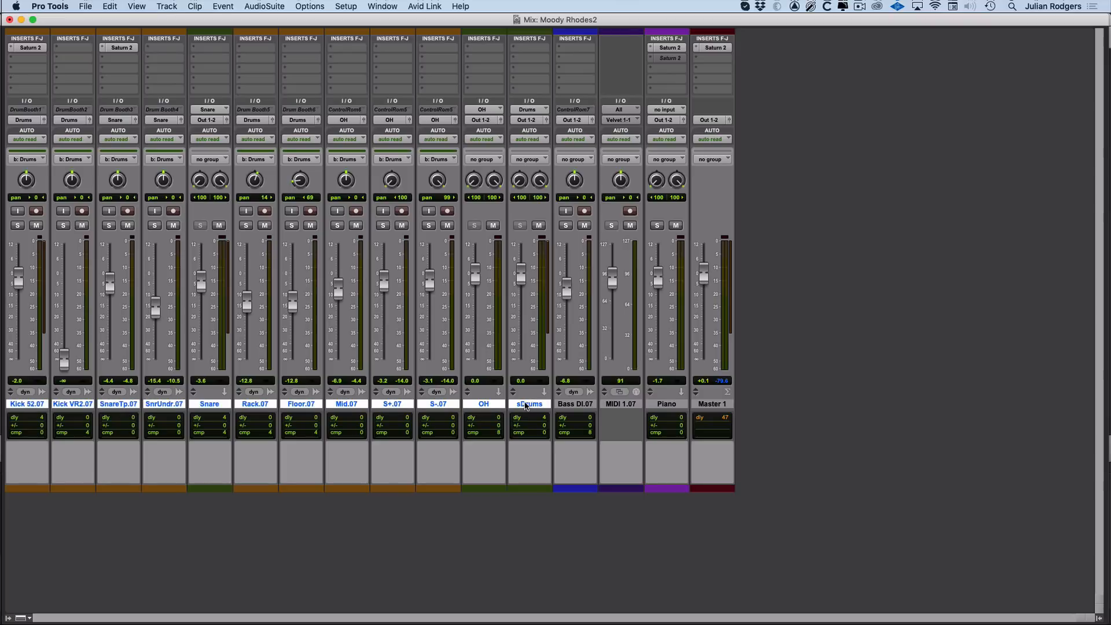
{"action": "left_click", "coordinate": [428, 225]}
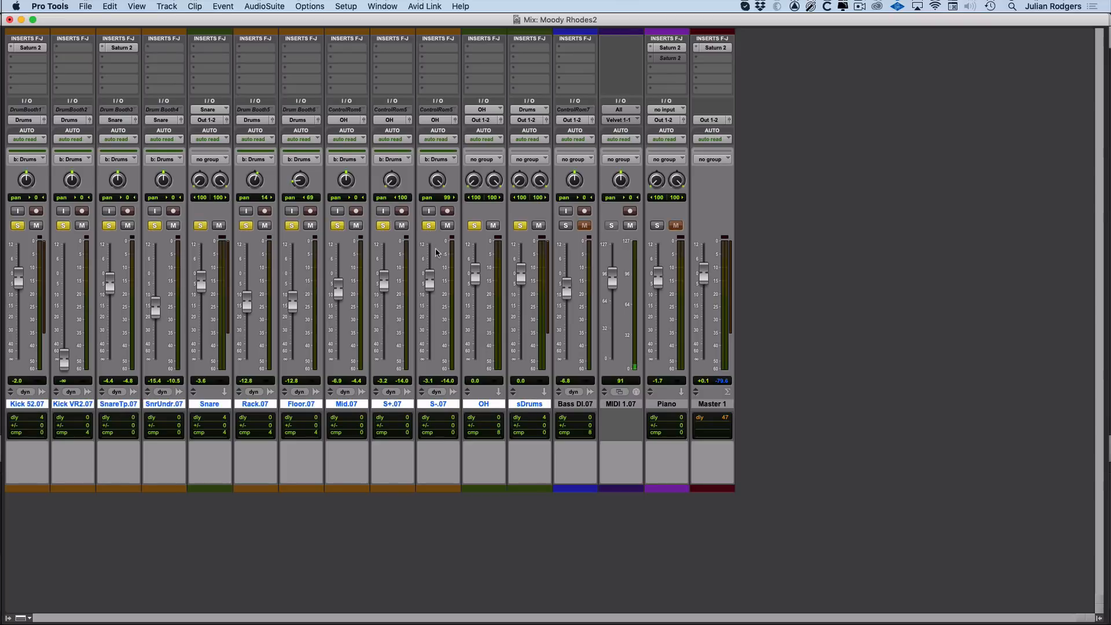
{"action": "key", "text": "space"}
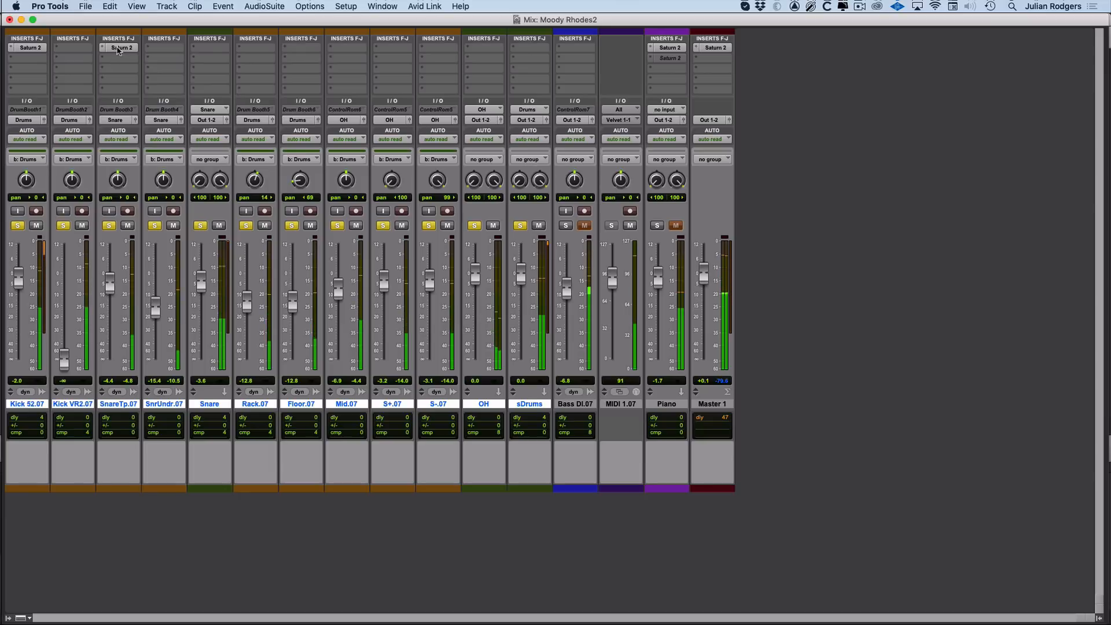
Step: Bypass all Saturn 2 inserts and open the one on Kick 52.07 to inspect Band 1's Mix, Feedback and Dynamics controls
{"action": "left_click", "coordinate": [118, 48]}
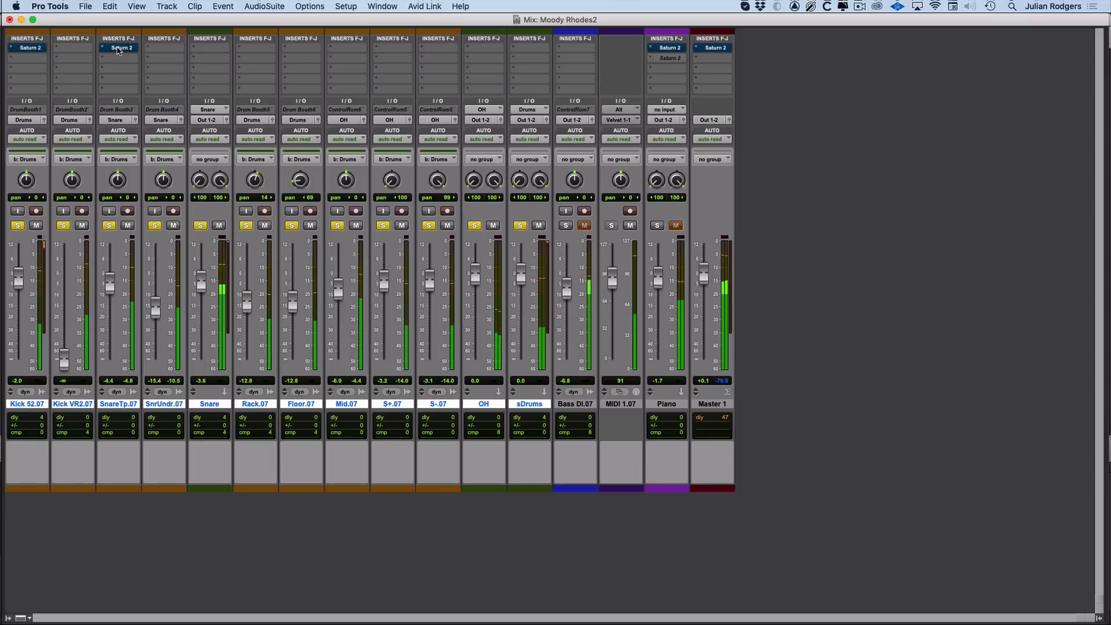
{"action": "left_click", "coordinate": [30, 48]}
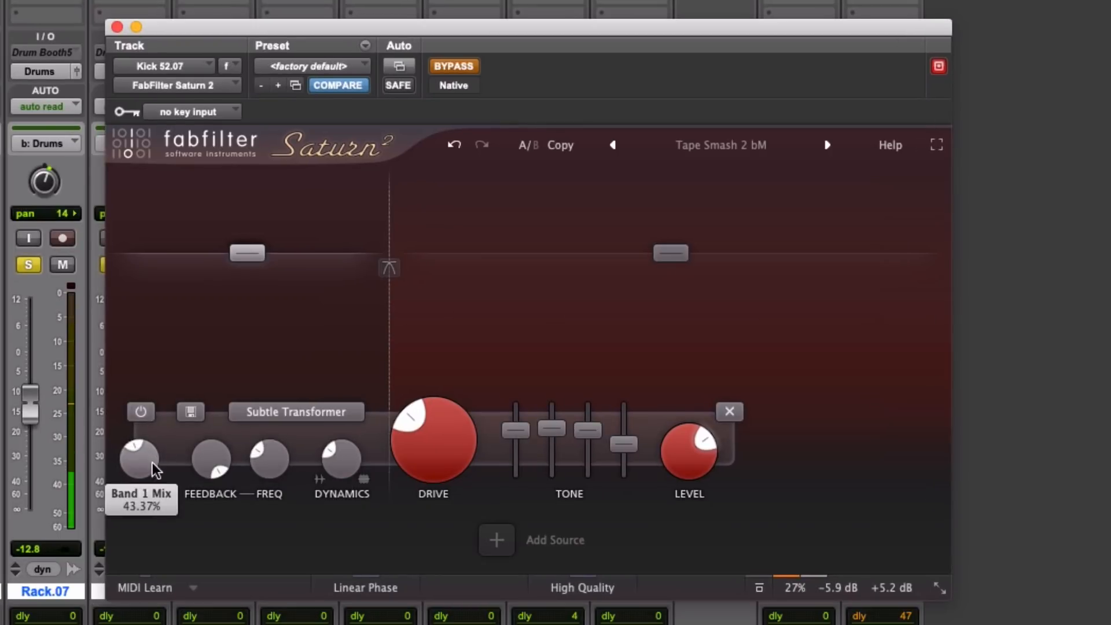
{"action": "mouse_move", "coordinate": [218, 461]}
{"action": "mouse_move", "coordinate": [334, 455]}
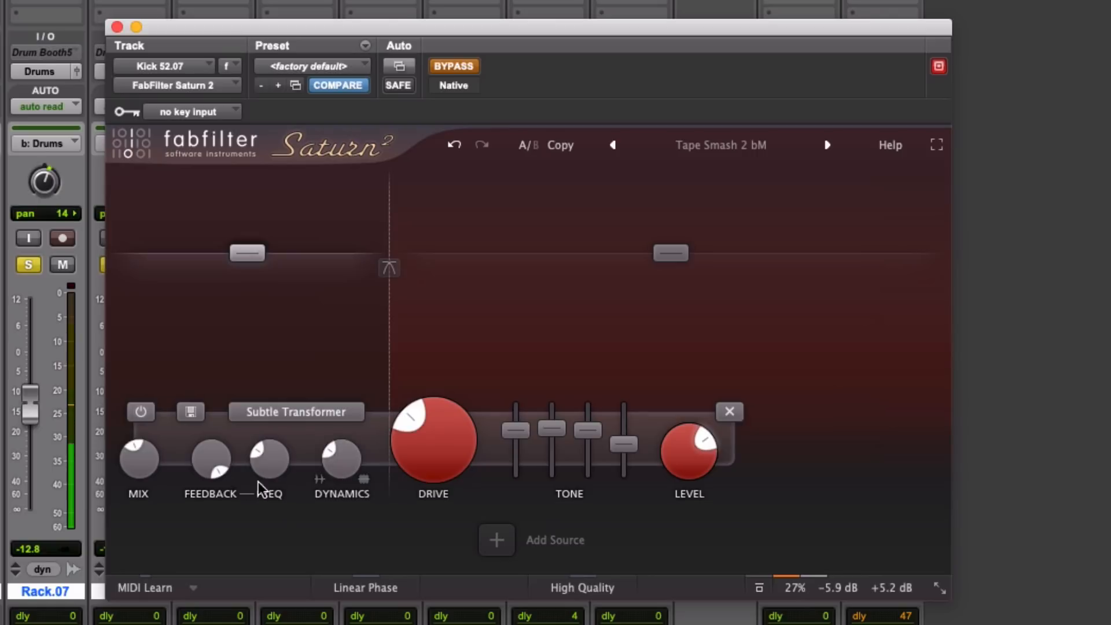
Step: Activate Saturn 2 on the Kick 52.07 track and adjust Band 1's Dynamics
{"action": "left_click_drag", "start_coordinate": [340, 462], "coordinate": [343, 434]}
{"action": "left_click", "coordinate": [456, 68]}
{"action": "mouse_move", "coordinate": [349, 454]}
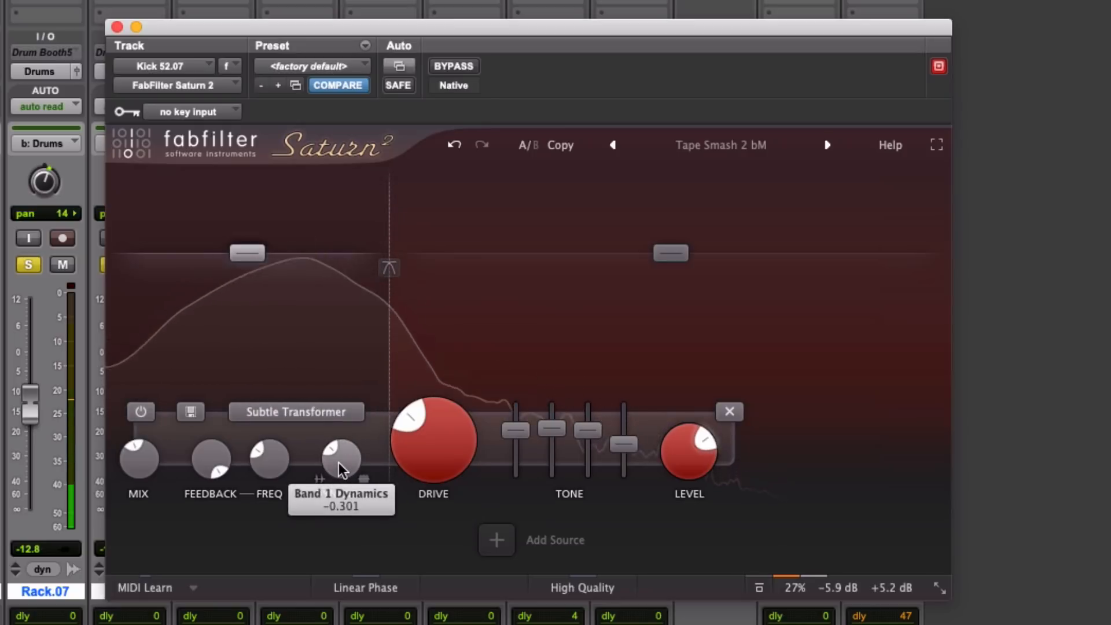
{"action": "mouse_move", "coordinate": [338, 463]}
{"action": "left_mouse_down"}
{"action": "mouse_move", "coordinate": [341, 394]}
{"action": "mouse_move", "coordinate": [342, 466]}
{"action": "left_mouse_up"}
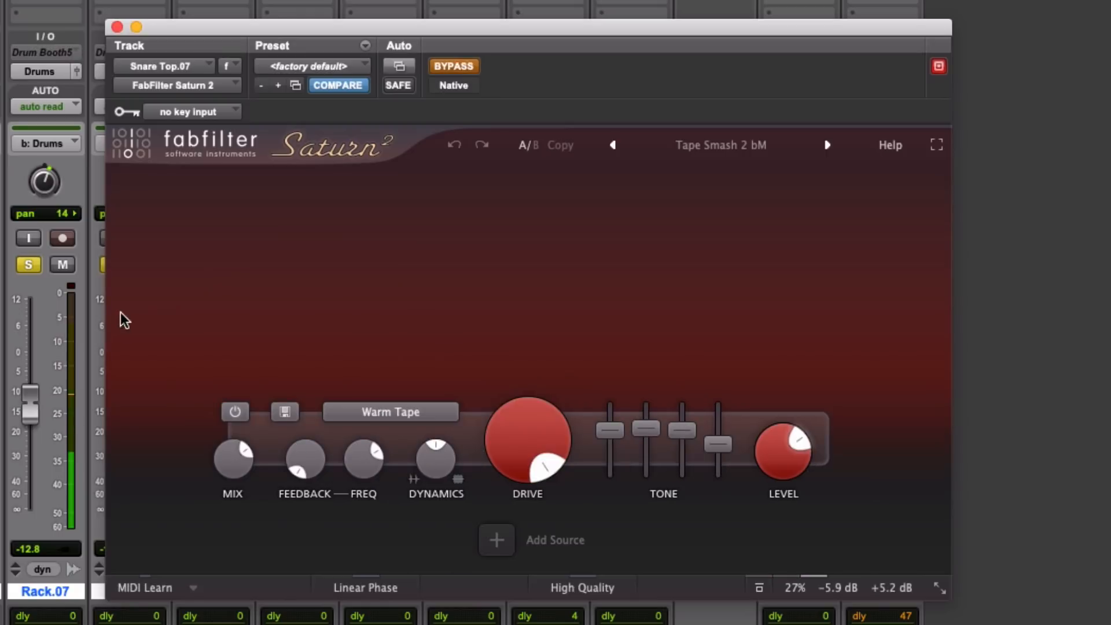
Step: Activate Saturn 2 on the Snare Top.07 track and check its Drive setting
{"action": "left_click", "coordinate": [456, 66]}
{"action": "mouse_move", "coordinate": [532, 463]}
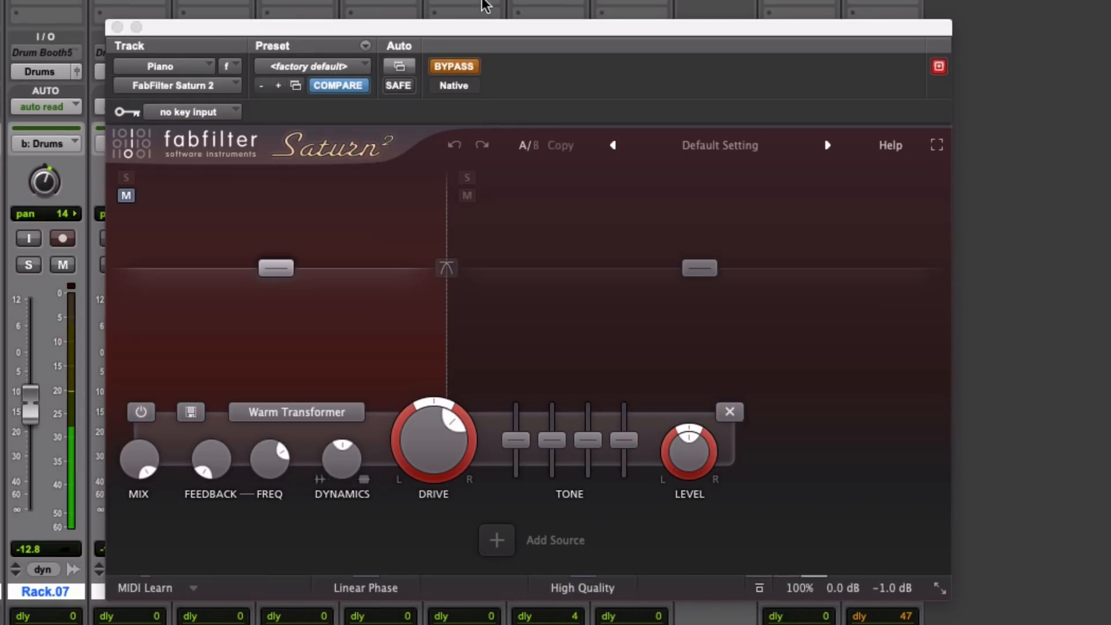
Step: Activate Saturn 2 on the Piano track and audition Band 1 in solo briefly before turning its solo off
{"action": "left_click", "coordinate": [453, 64]}
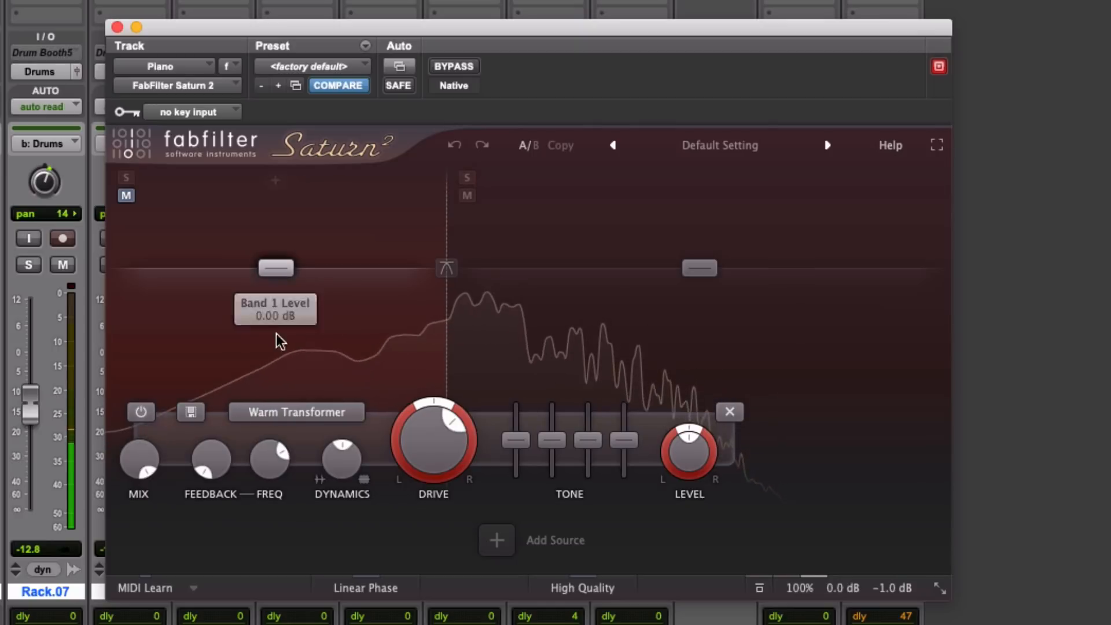
{"action": "left_click", "coordinate": [127, 177]}
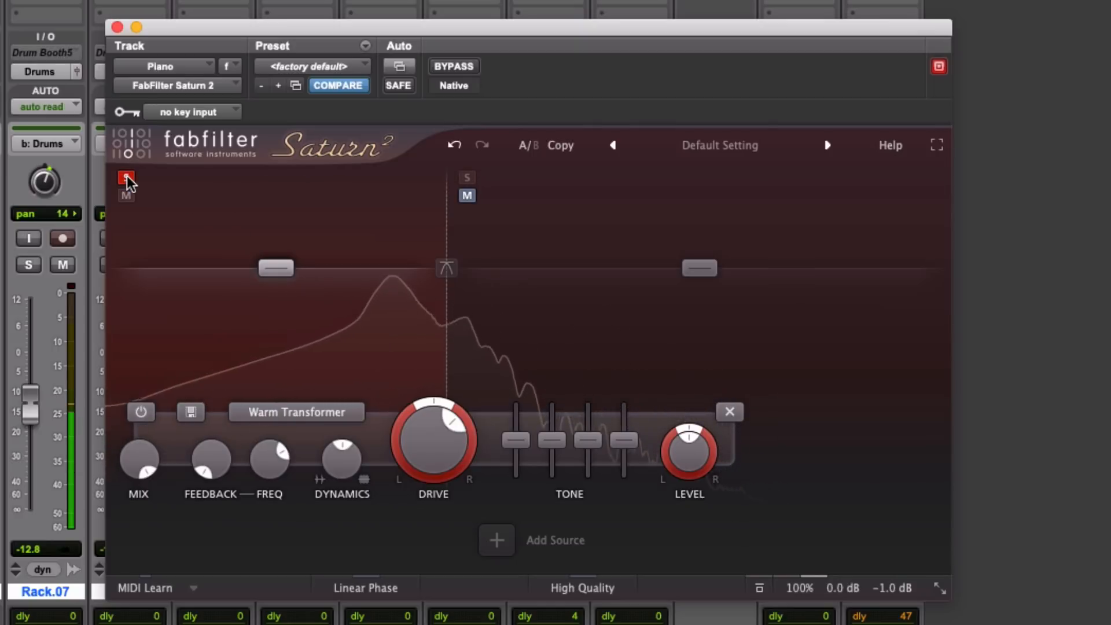
{"action": "left_click", "coordinate": [127, 177]}
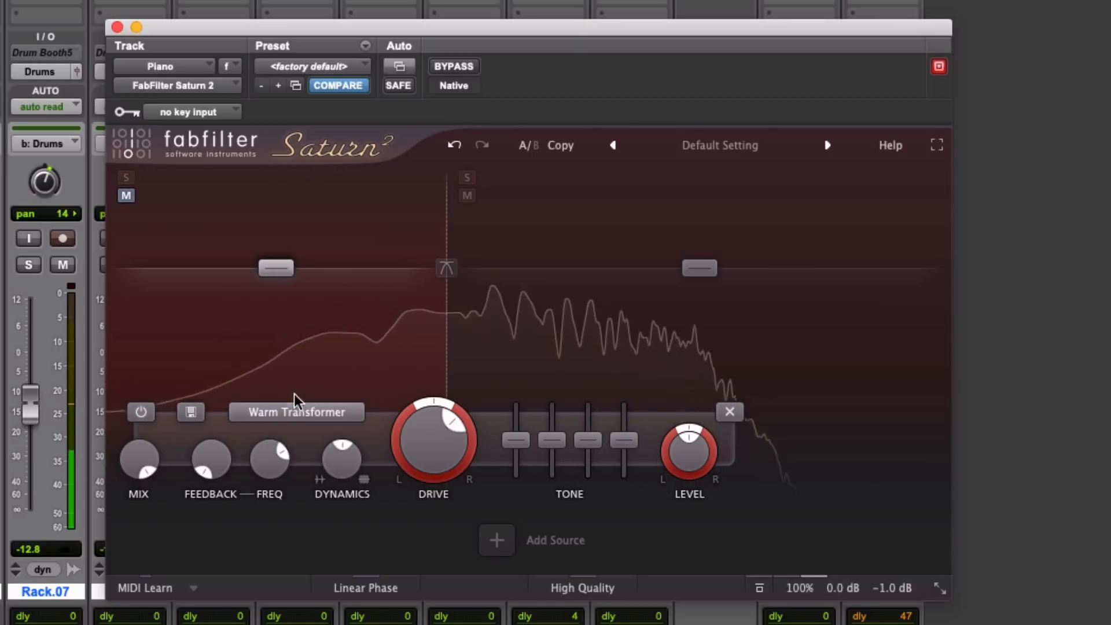
Step: Select Band 2, which uses the American Tweed Amp style, on the Piano track and adjust its Drive
{"action": "left_click", "coordinate": [701, 267]}
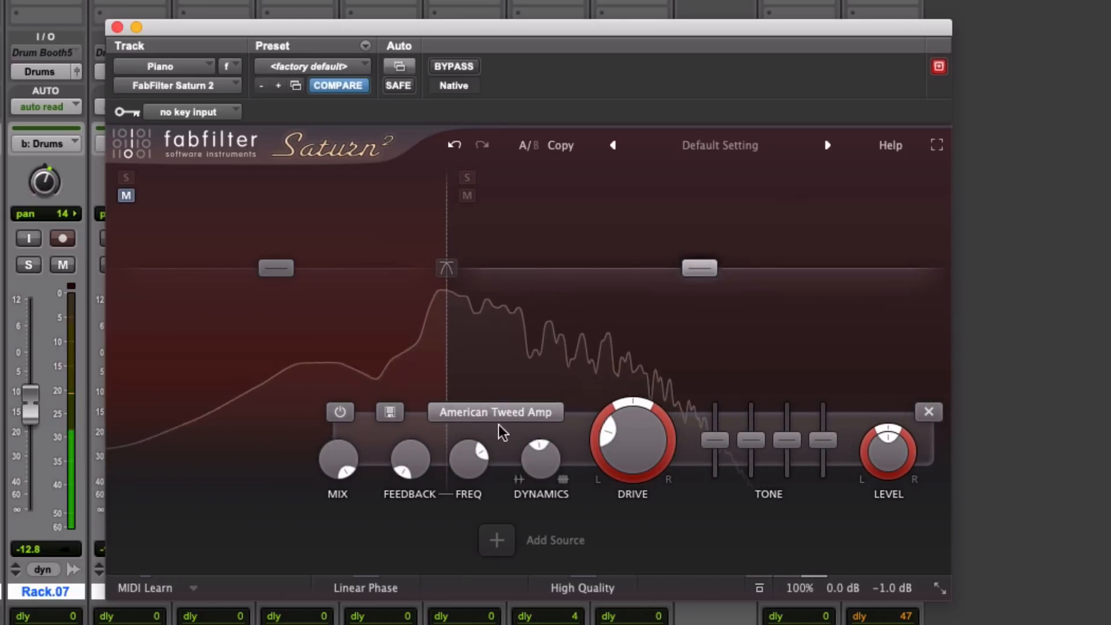
{"action": "left_click_drag", "start_coordinate": [640, 464], "coordinate": [650, 442]}
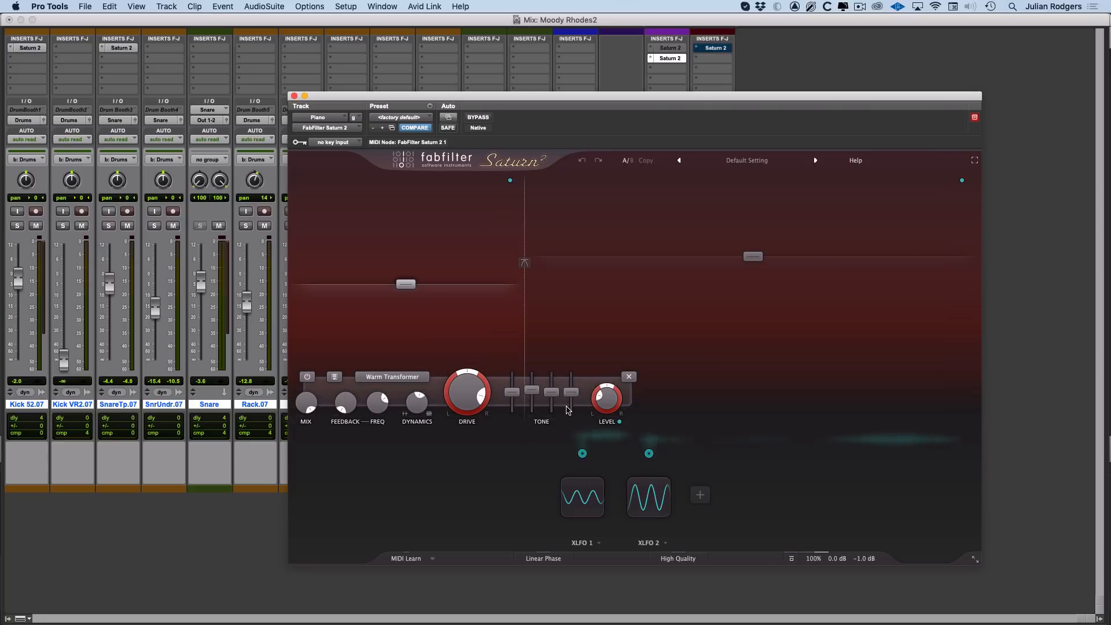
Step: Expand XLFO 1 in the Piano track's second Saturn 2, show its modulation target, and play a short passage
{"action": "left_click", "coordinate": [571, 499]}
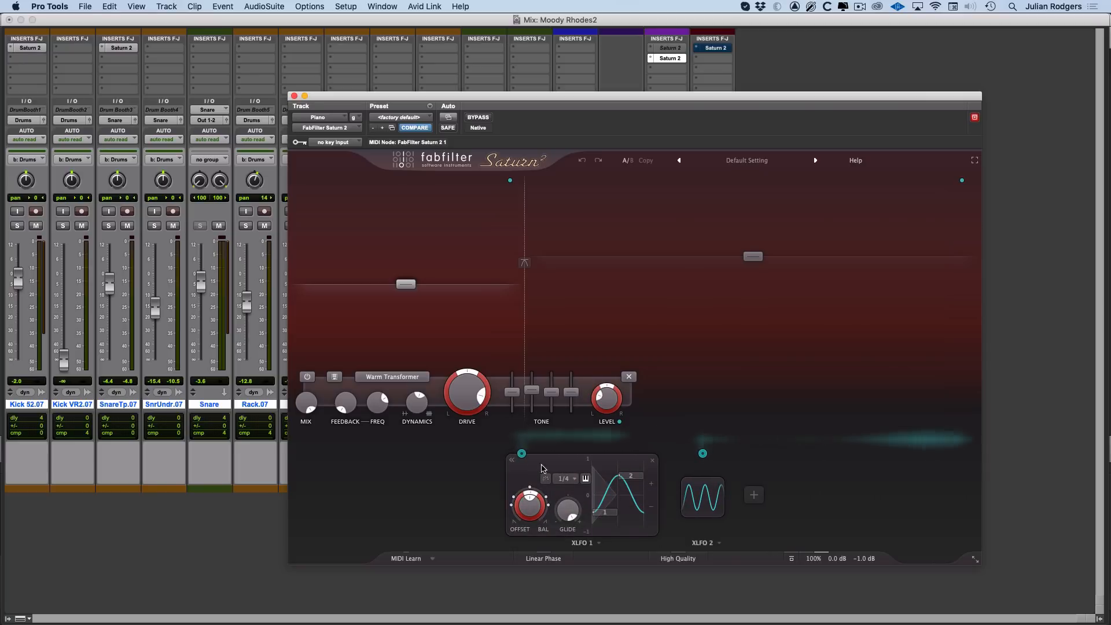
{"action": "mouse_move", "coordinate": [522, 455]}
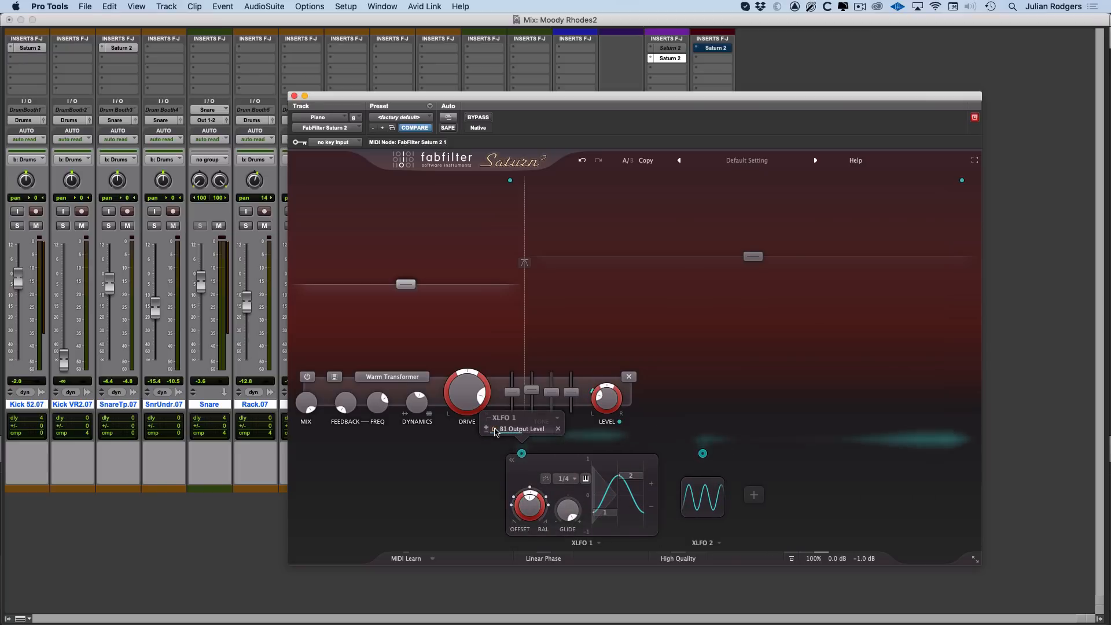
{"action": "key", "text": "space"}
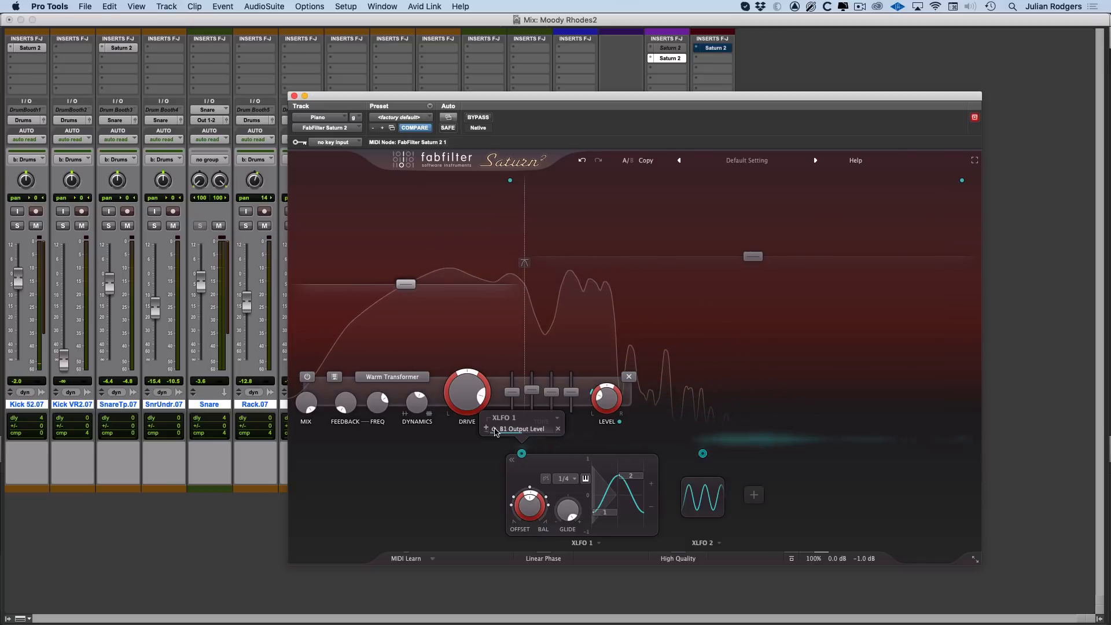
{"action": "key", "text": "space"}
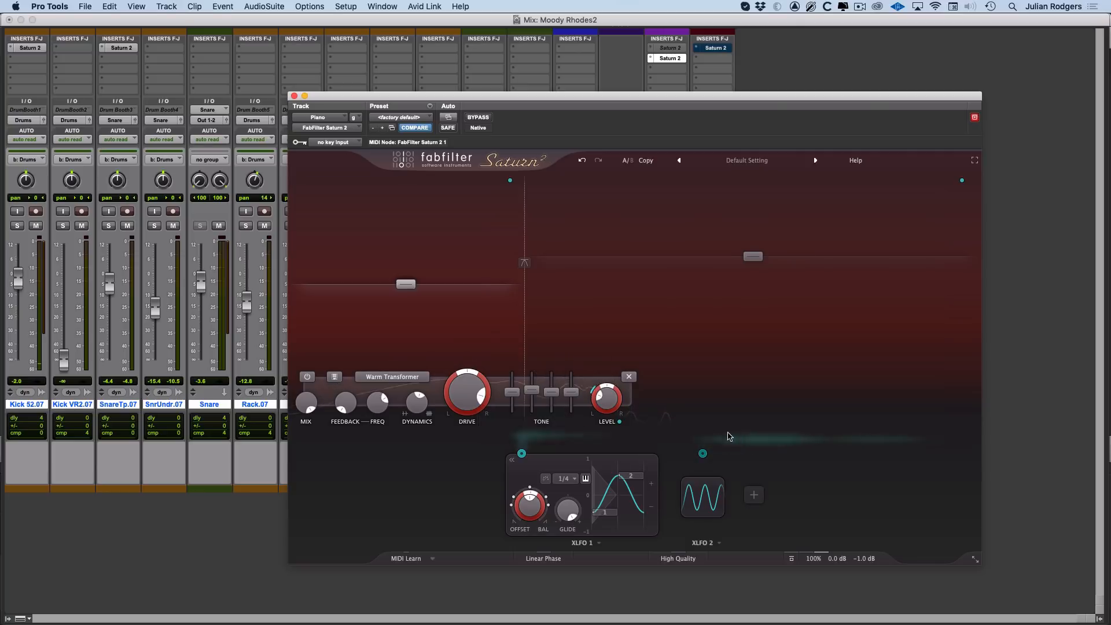
Step: Show Band 2's Warm Tube controls and expand XLFO 2 to examine its waveform settings
{"action": "left_click", "coordinate": [754, 276]}
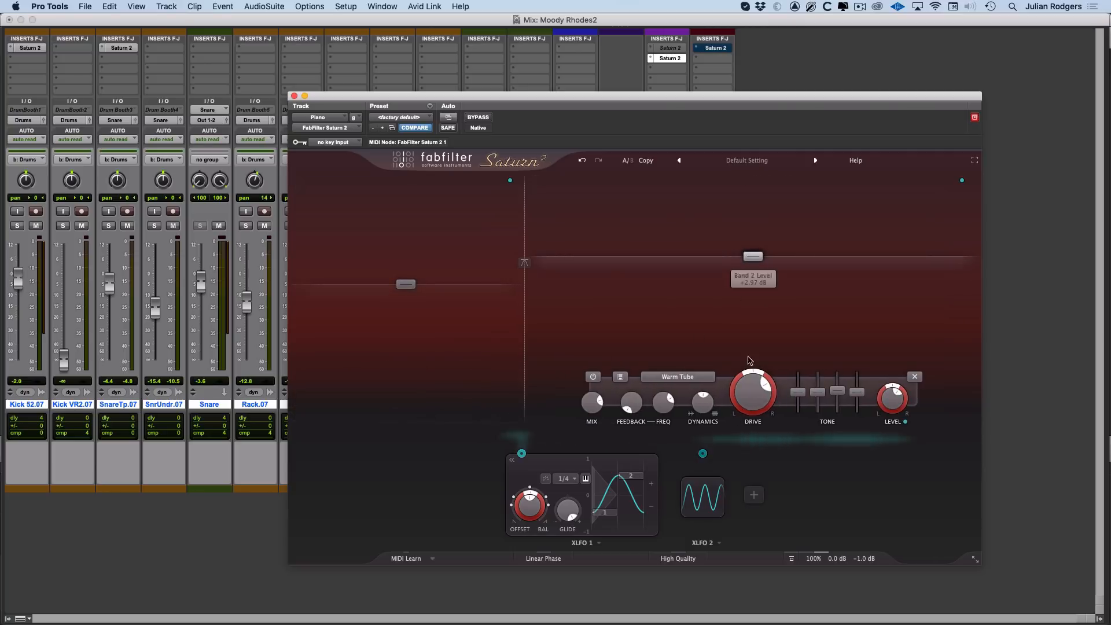
{"action": "left_click", "coordinate": [706, 501]}
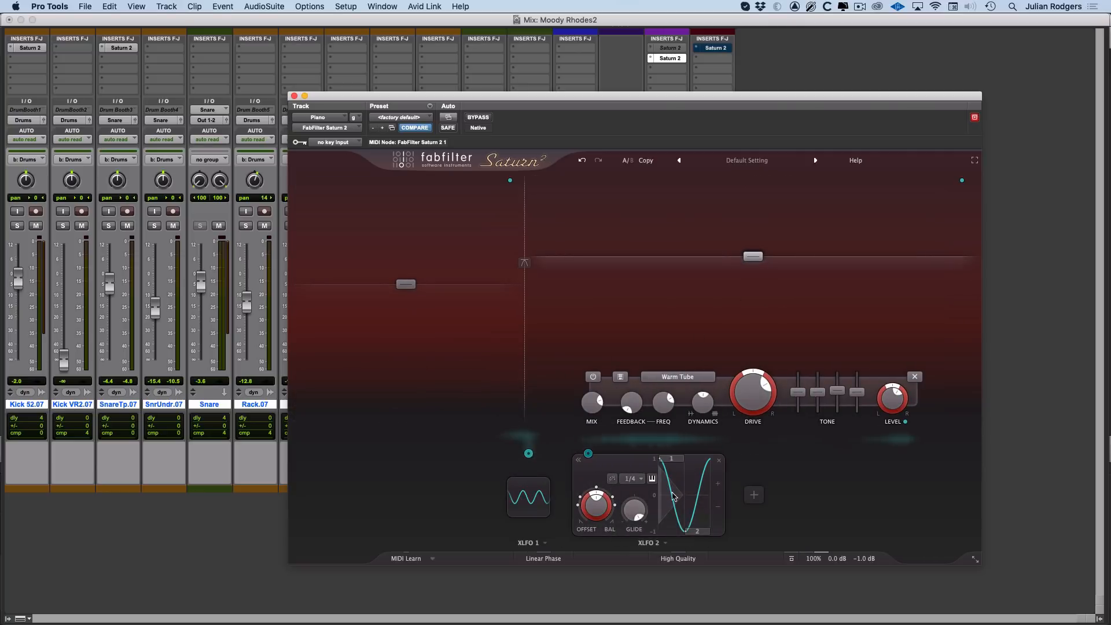